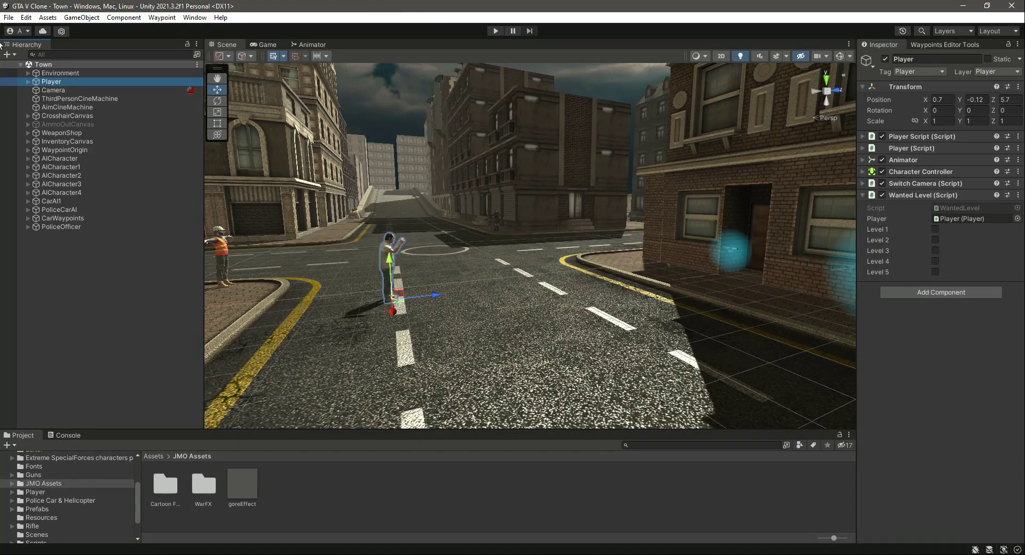
# Step: Select PoliceOfficer in the Hierarchy and scroll to its Police Officer script values
pyautogui.click(61, 227)
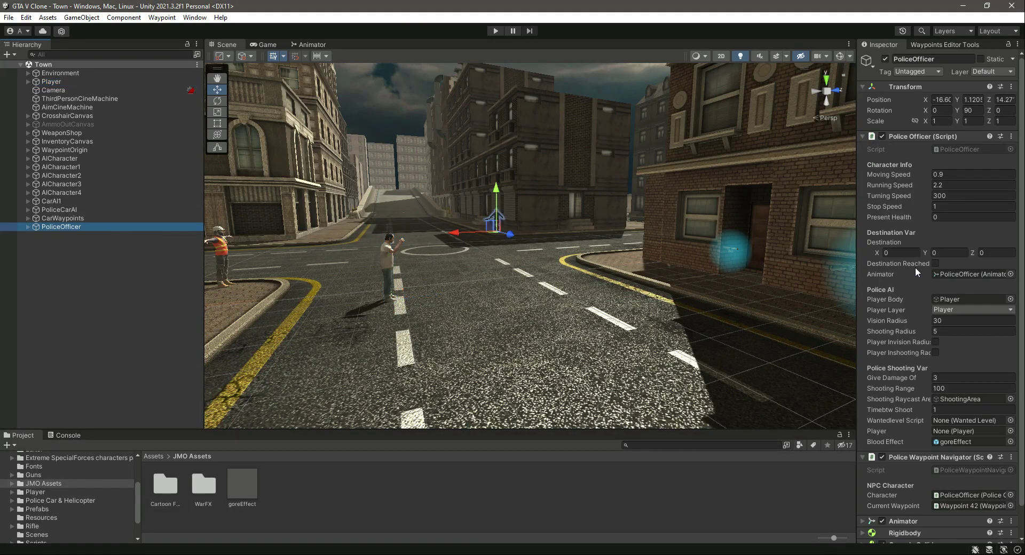
pyautogui.scroll(-2, 931, 322)
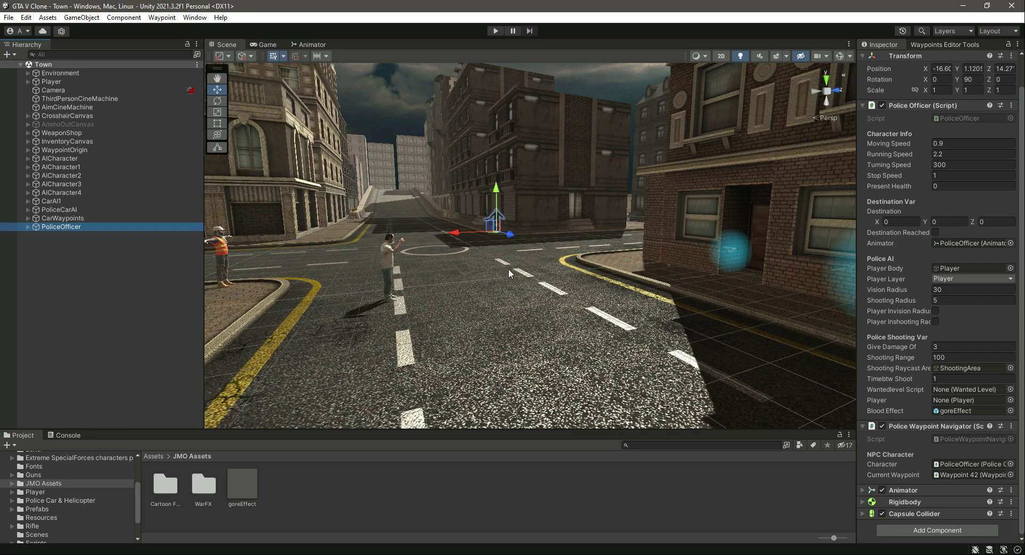
# Step: In characterDie, add 'CurrentmovingSpeed = 0f;' using autocomplete
pyautogui.hotkey('alt', 'Tab')
pyautogui.moveTo(985, 217); pyautogui.dragTo(985, 224)
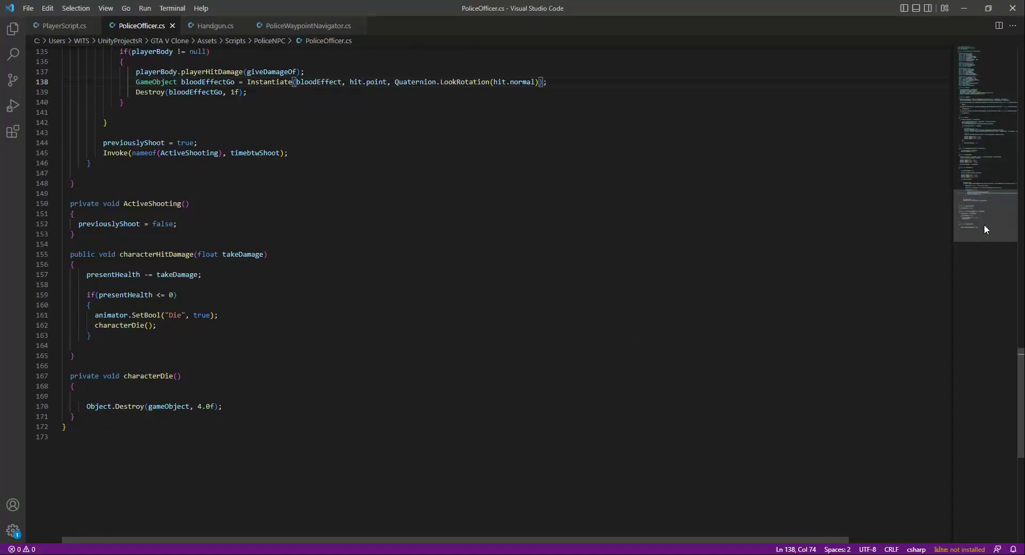
pyautogui.click(164, 398)
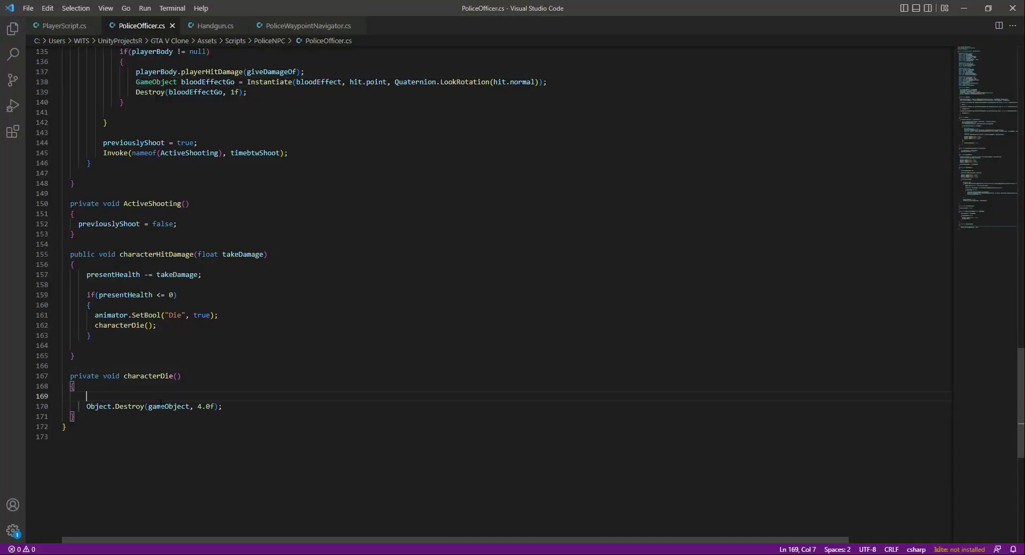
pyautogui.write('cure')
pyautogui.press('Down')
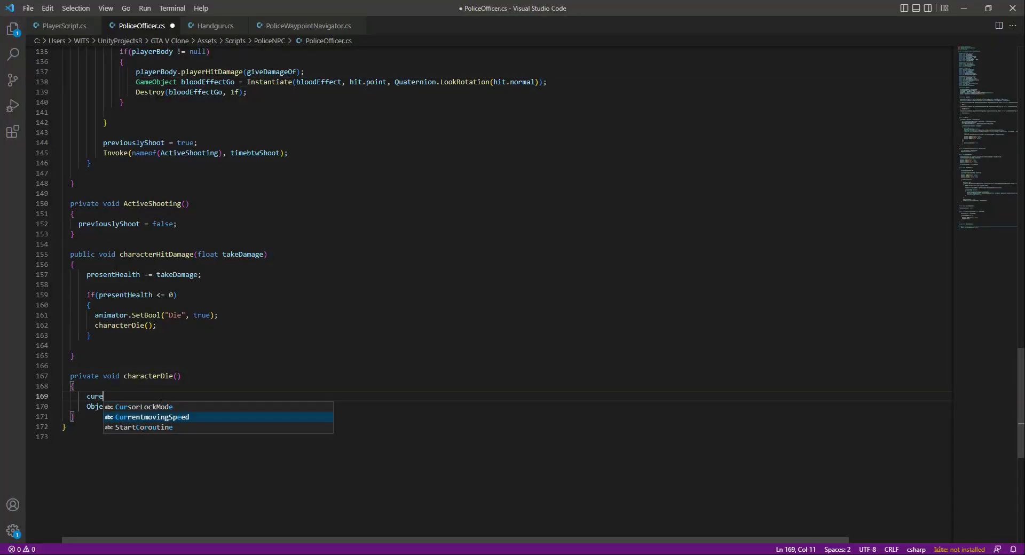
pyautogui.press('Return')
pyautogui.write('0f')
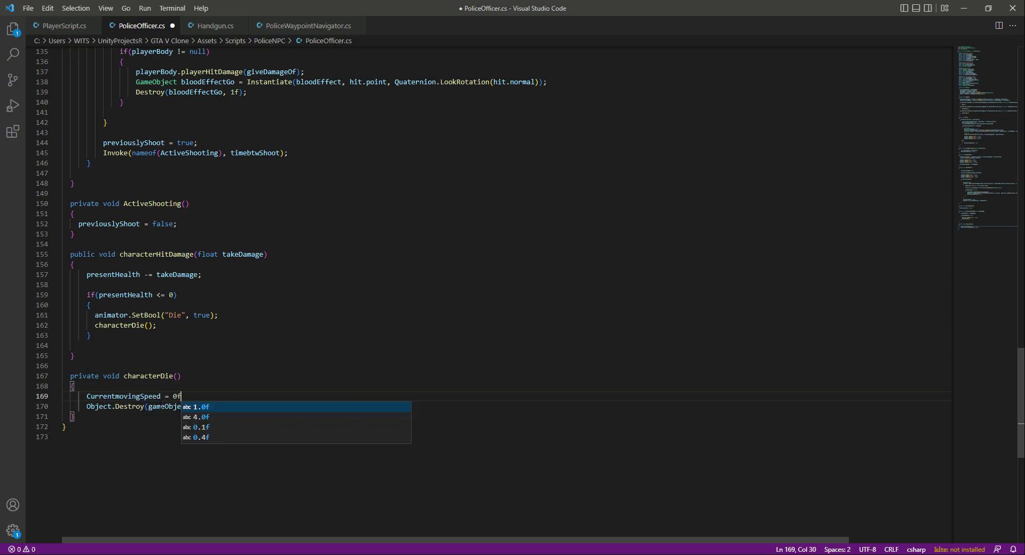
pyautogui.write(';')
pyautogui.press('Return')
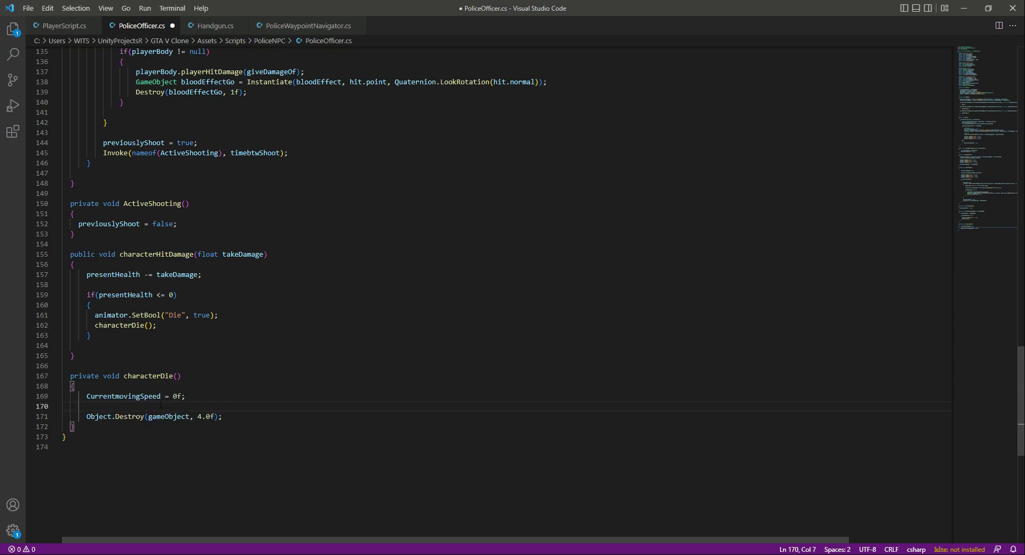
# Step: Add 'shootingRange = 0f;' below it and save PoliceOfficer.cs
pyautogui.write('s')
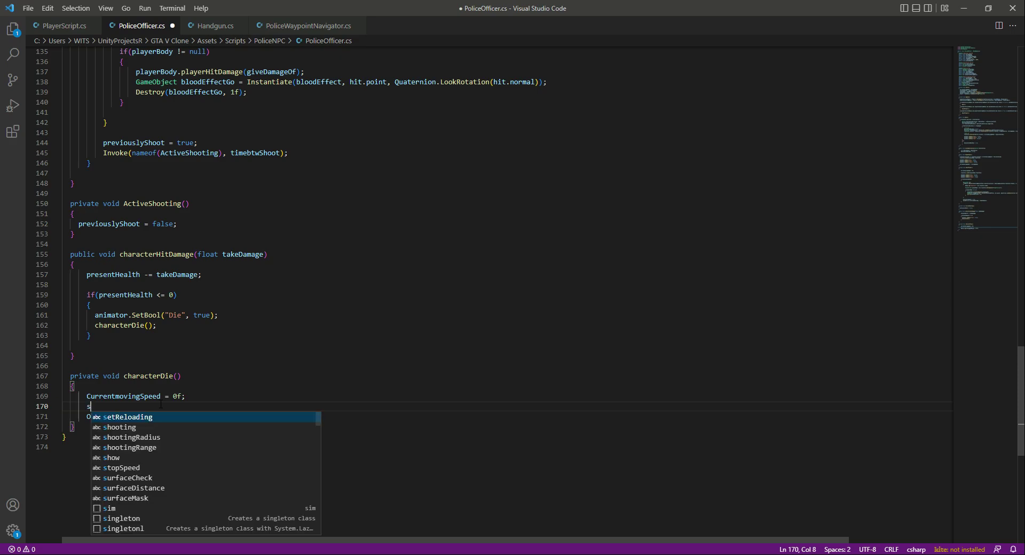
pyautogui.write('h')
pyautogui.press('Down')
pyautogui.press('Down')
pyautogui.press('Tab')
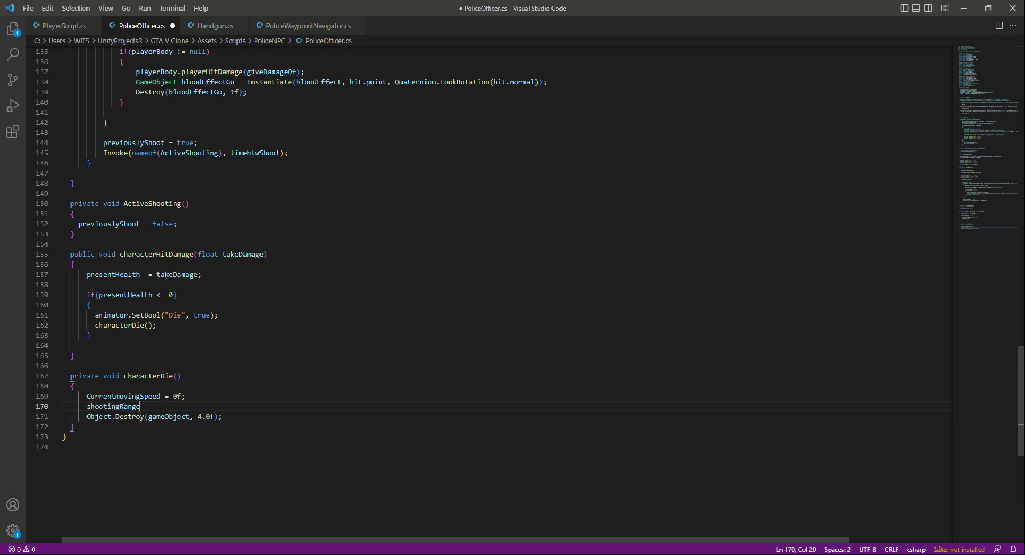
pyautogui.write(' = 0f;')
pyautogui.hotkey('ctrl', 's')
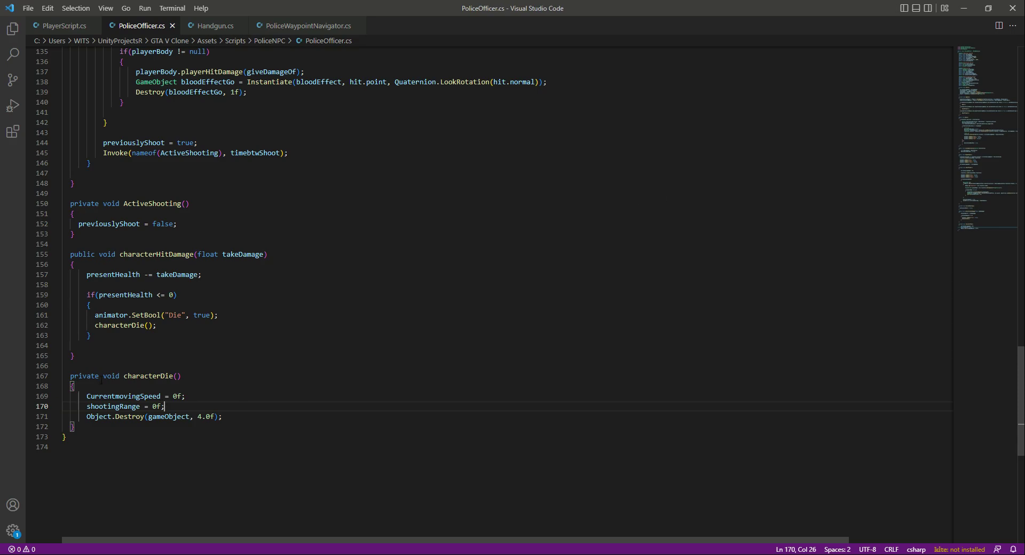
# Step: Review the shootingRange declaration and the 4.0f Destroy delay, then return to Unity
pyautogui.doubleClick(114, 406)
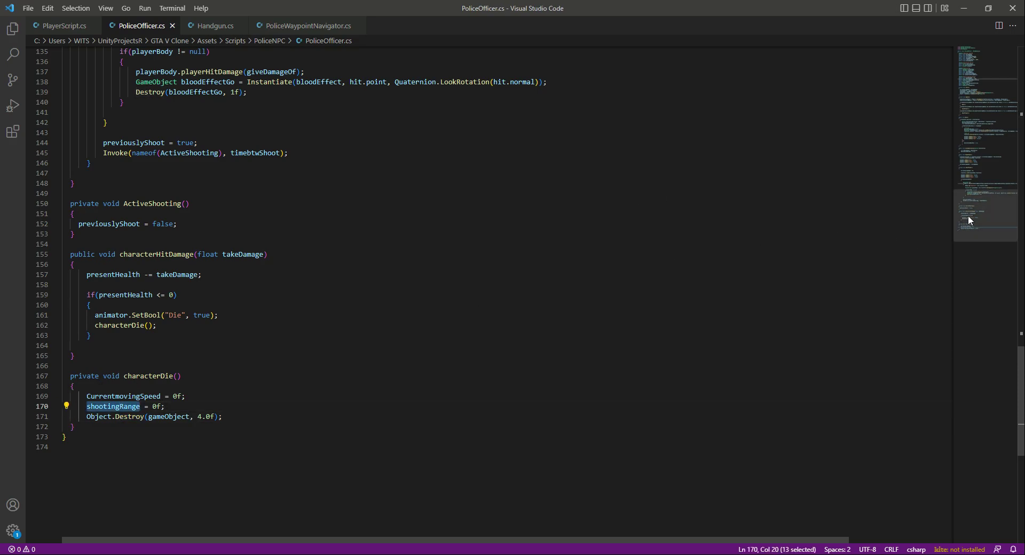
pyautogui.moveTo(969, 215)
pyautogui.mouseDown()
pyautogui.moveTo(973, 126)
pyautogui.moveTo(953, 104)
pyautogui.mouseUp()
pyautogui.click(223, 260)
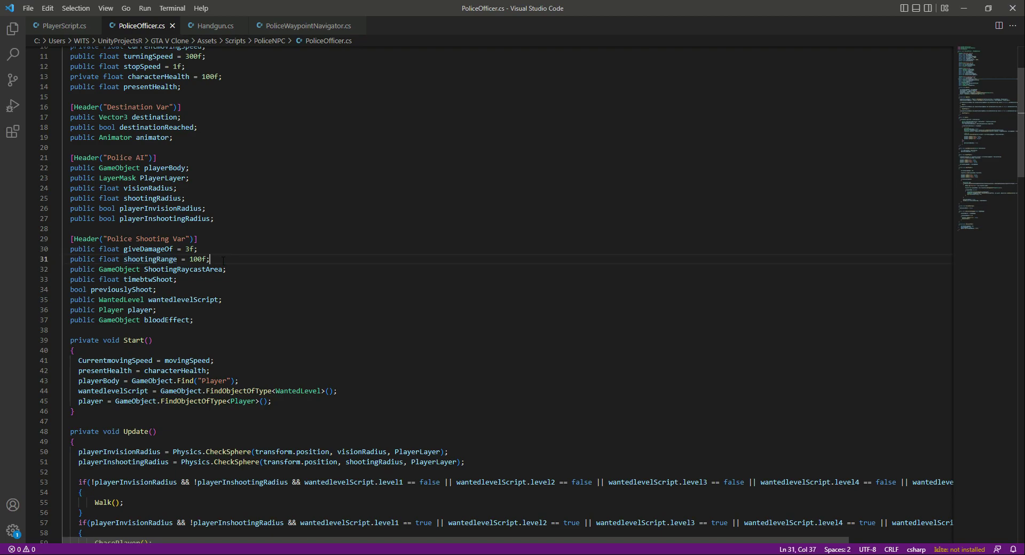
pyautogui.moveTo(988, 88)
pyautogui.mouseDown()
pyautogui.moveTo(988, 191)
pyautogui.moveTo(971, 239)
pyautogui.mouseUp()
pyautogui.click(232, 263)
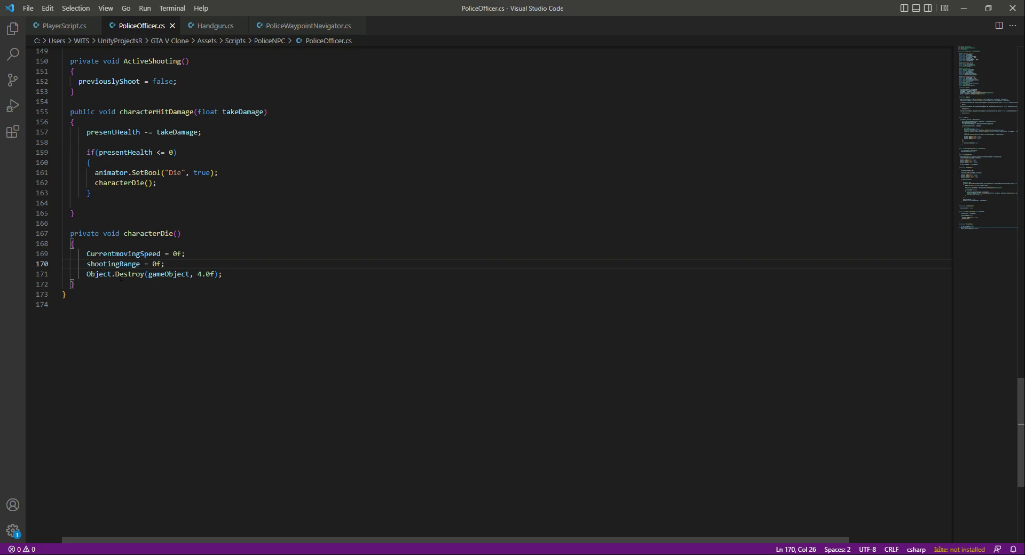
pyautogui.click(220, 273)
pyautogui.click(206, 273)
pyautogui.click(242, 267)
pyautogui.hotkey('alt', 'Tab')
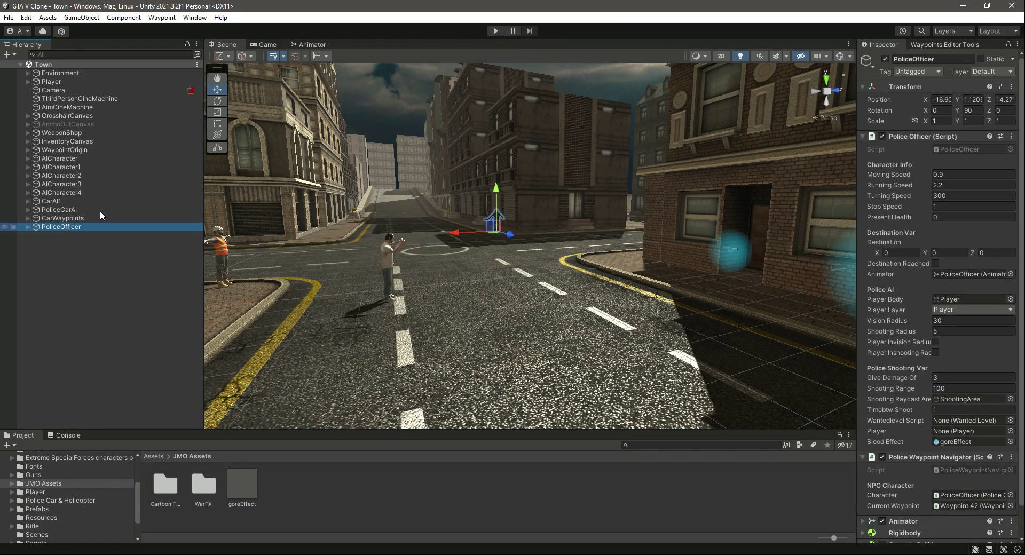
pyautogui.click(496, 31)
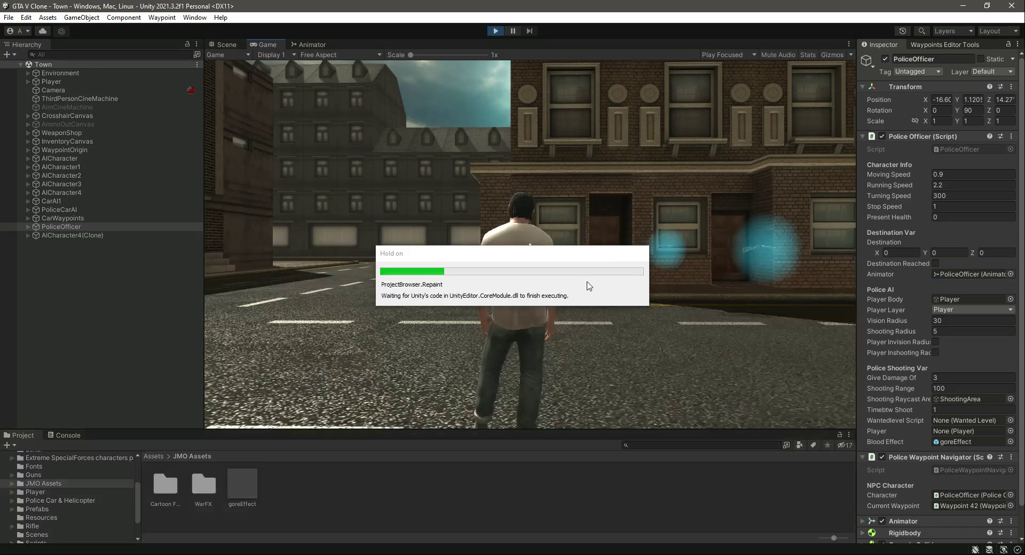
pyautogui.press('w')
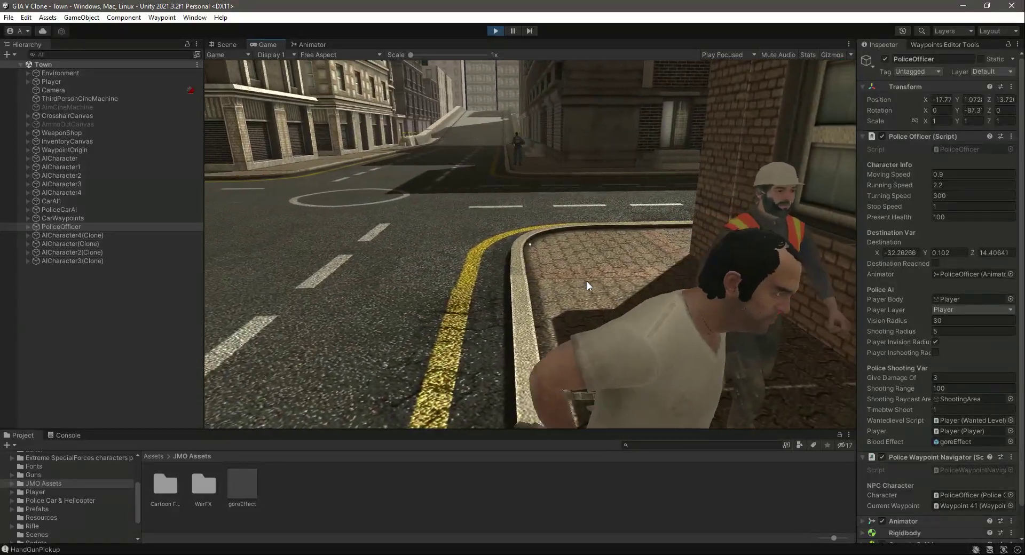
pyautogui.press('w')
pyautogui.press('w')
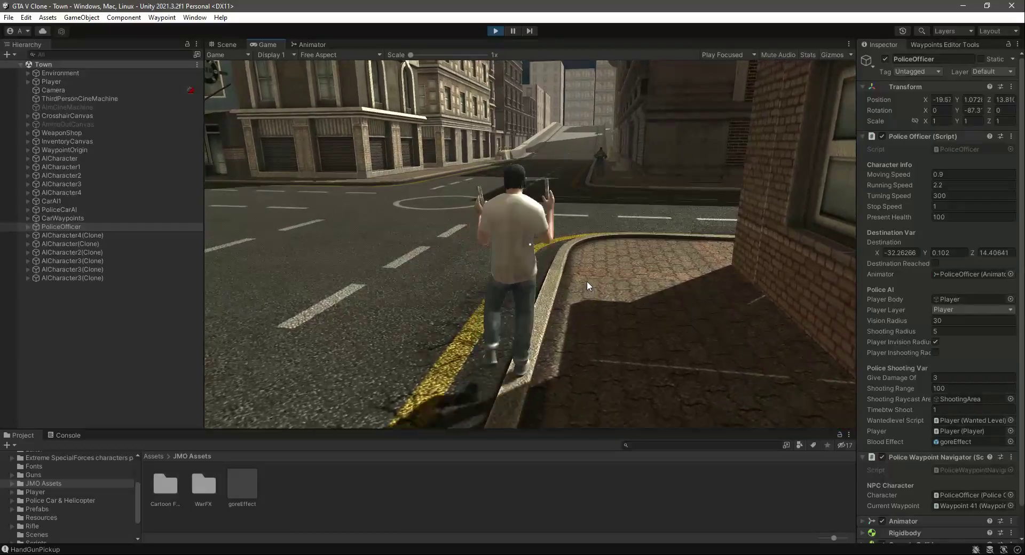
pyautogui.rightClick(588, 281)
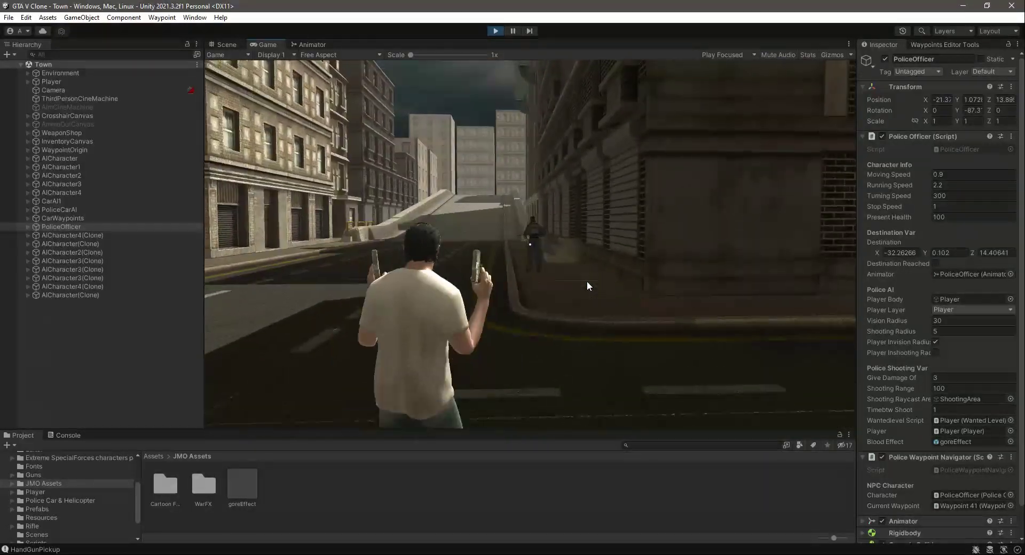
pyautogui.click(532, 247)
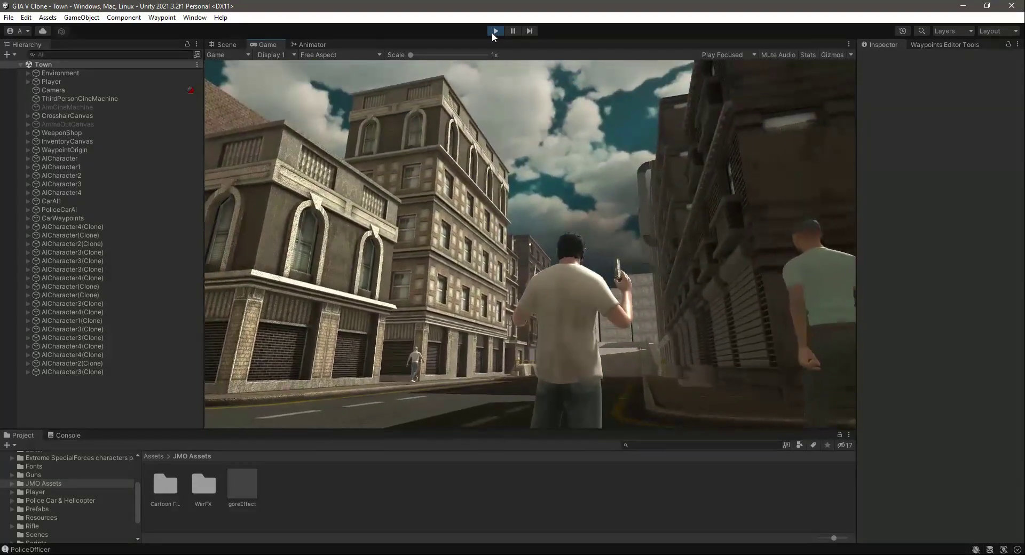
pyautogui.click(494, 31)
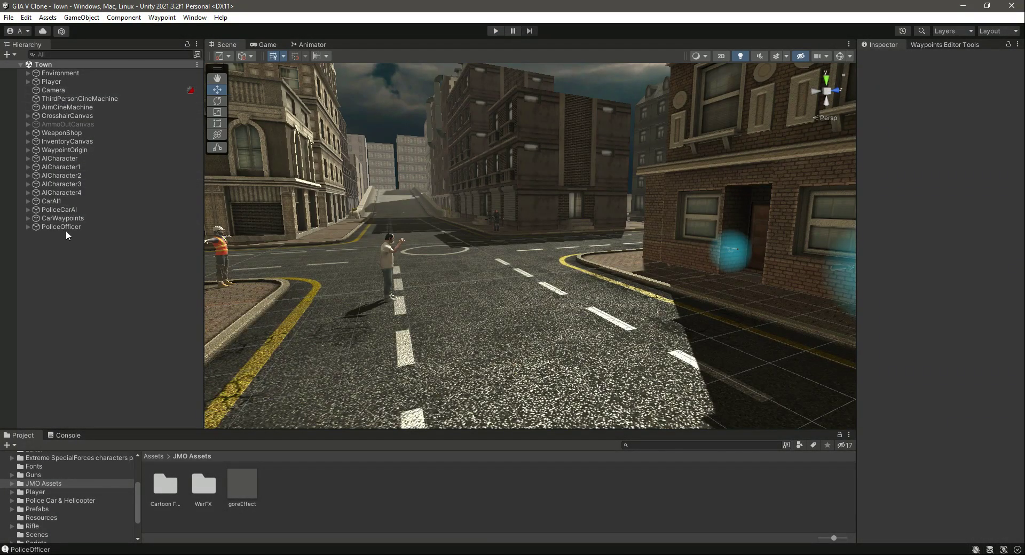
# Step: Start Play mode and raise the Player's wanted level to Level 1
pyautogui.click(495, 31)
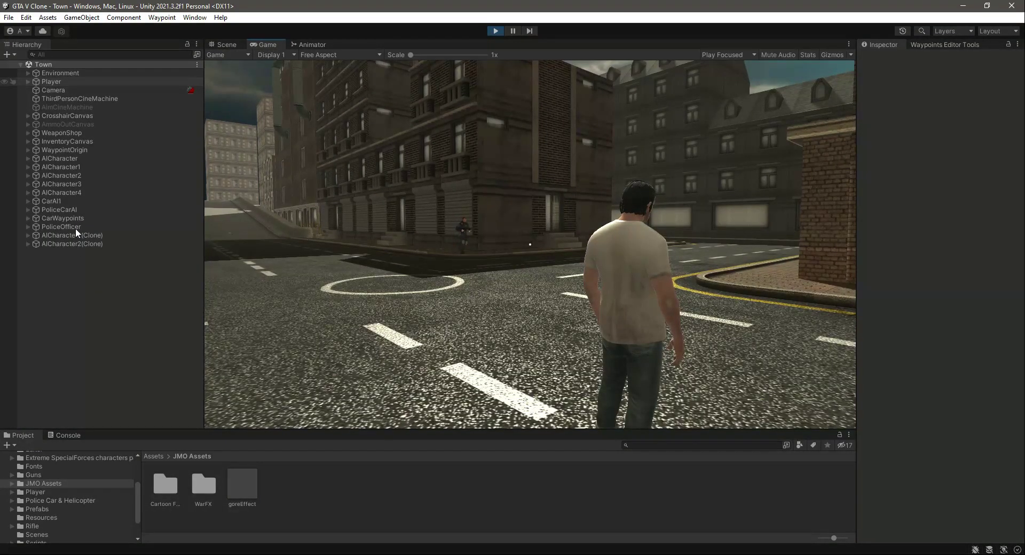
pyautogui.click(51, 81)
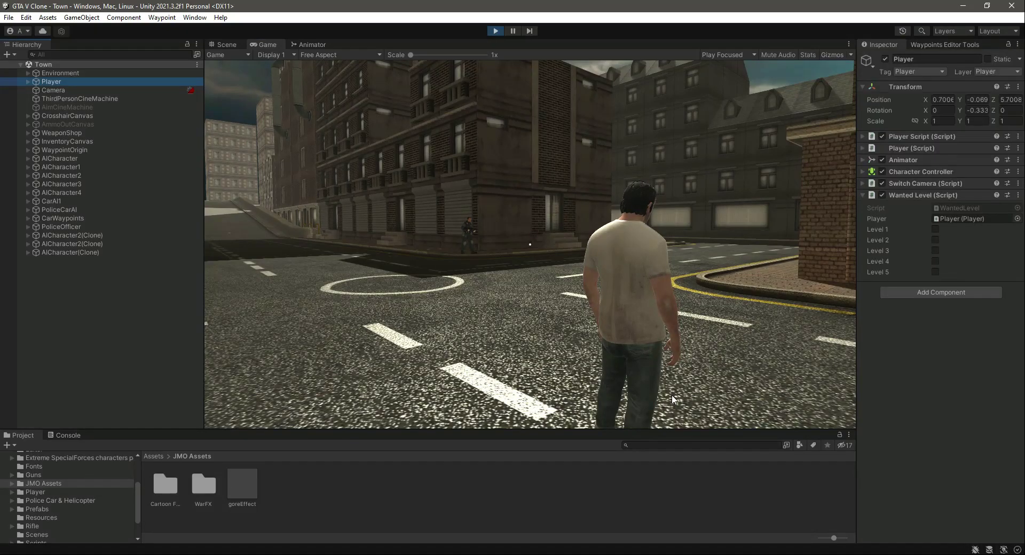
pyautogui.click(936, 230)
# Step: Run to the police officer, aim, and shoot him until he falls
pyautogui.press('w')
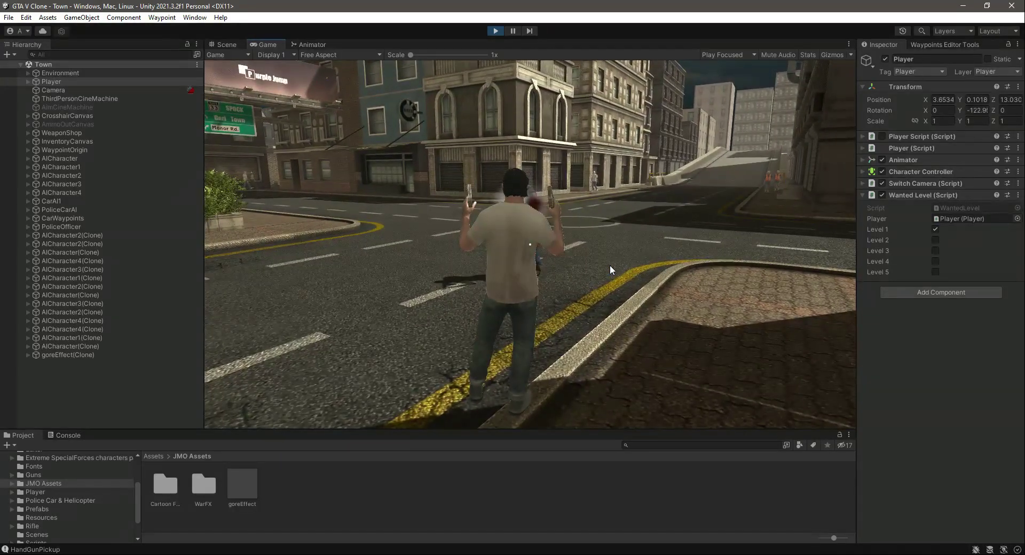
pyautogui.rightClick(610, 264)
pyautogui.click(610, 265)
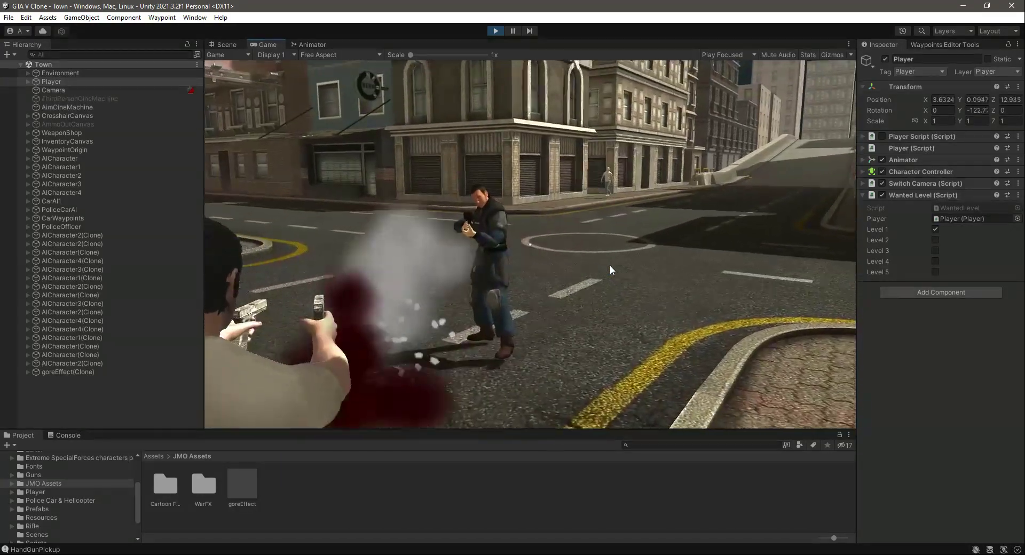
pyautogui.click(530, 245)
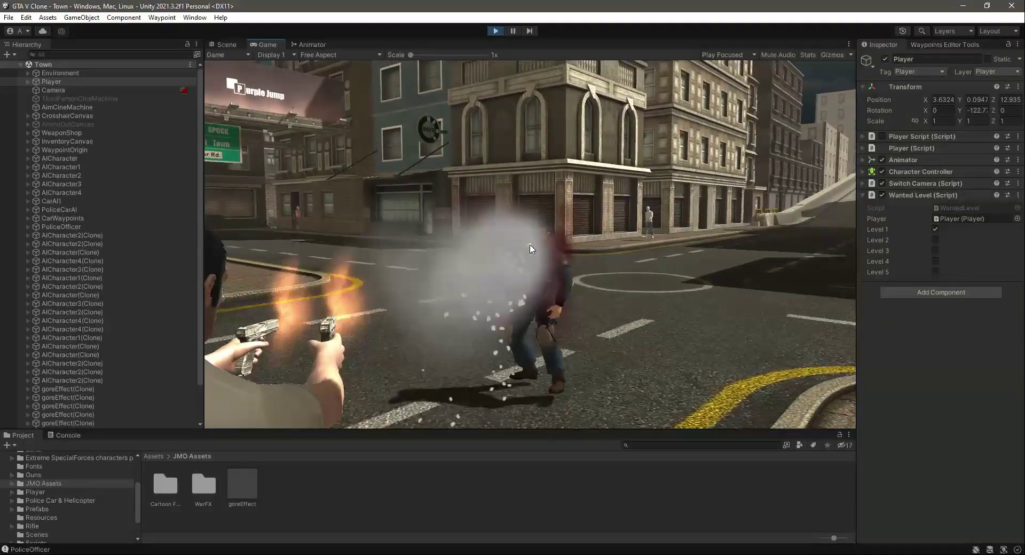
pyautogui.rightClick(530, 245)
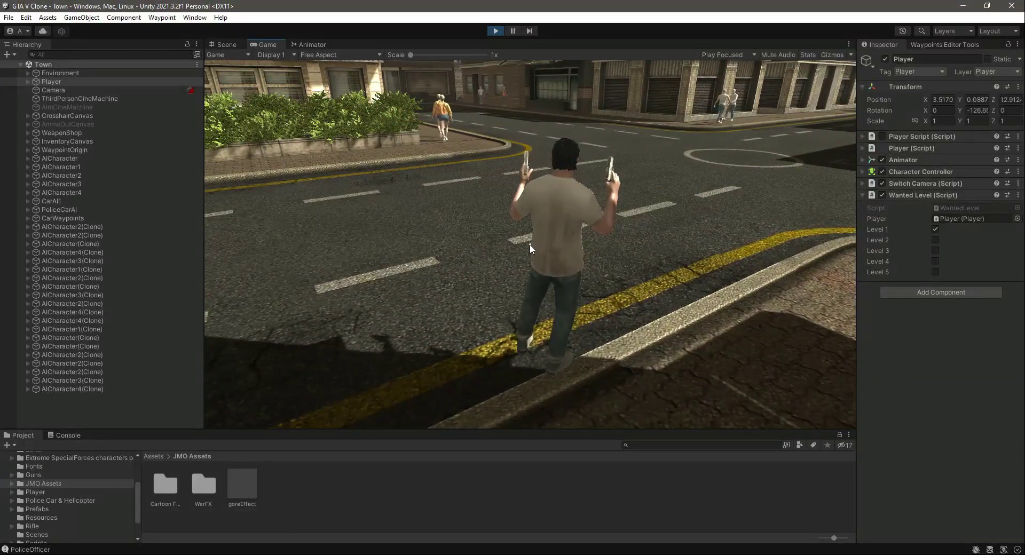
# Step: Stop the play-test and delete 'shootingRange = 0f;' from line 170 of PoliceOfficer.cs
pyautogui.press('w')
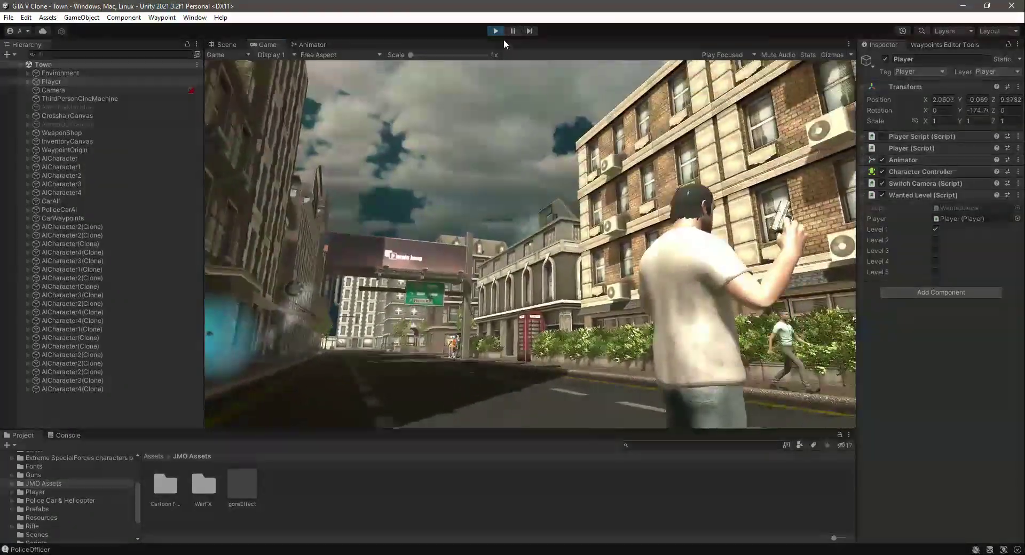
pyautogui.click(496, 30)
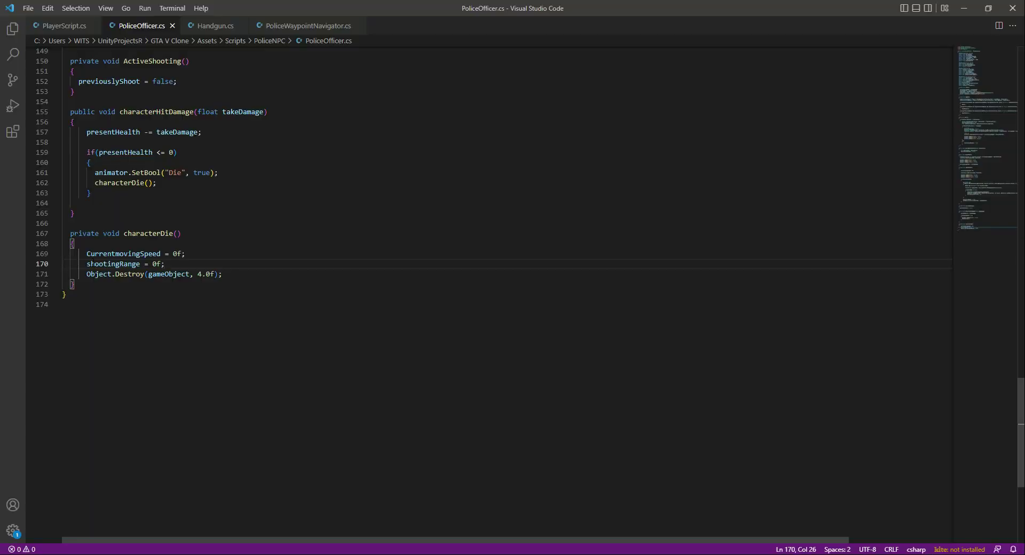
pyautogui.moveTo(87, 264); pyautogui.dragTo(174, 265)
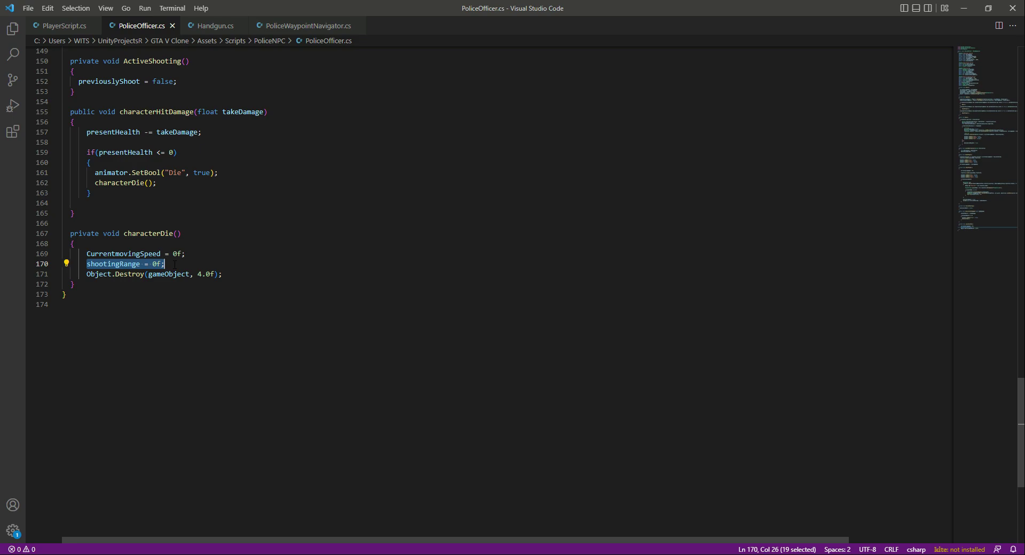
pyautogui.press('BackSpace')
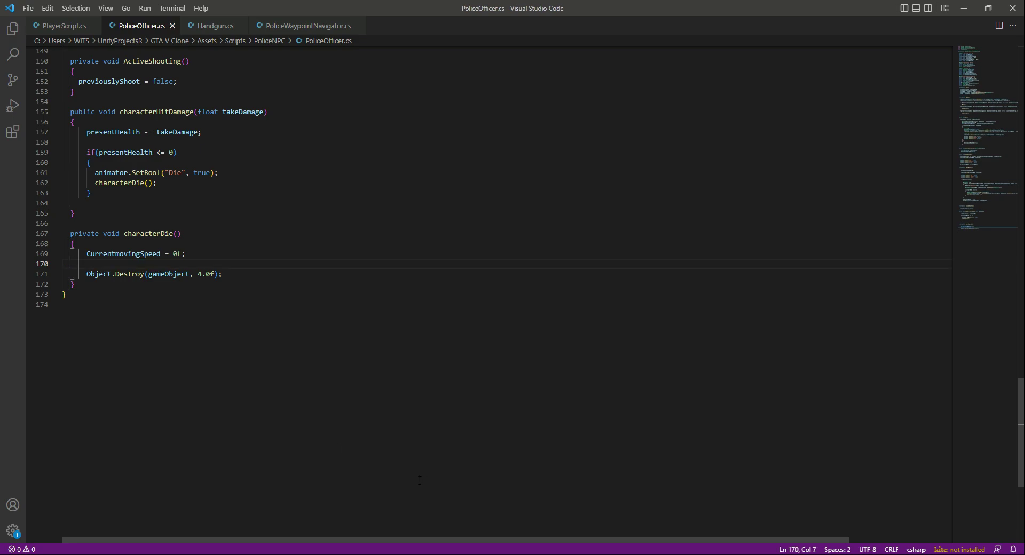
pyautogui.hotkey('alt', 'Tab')
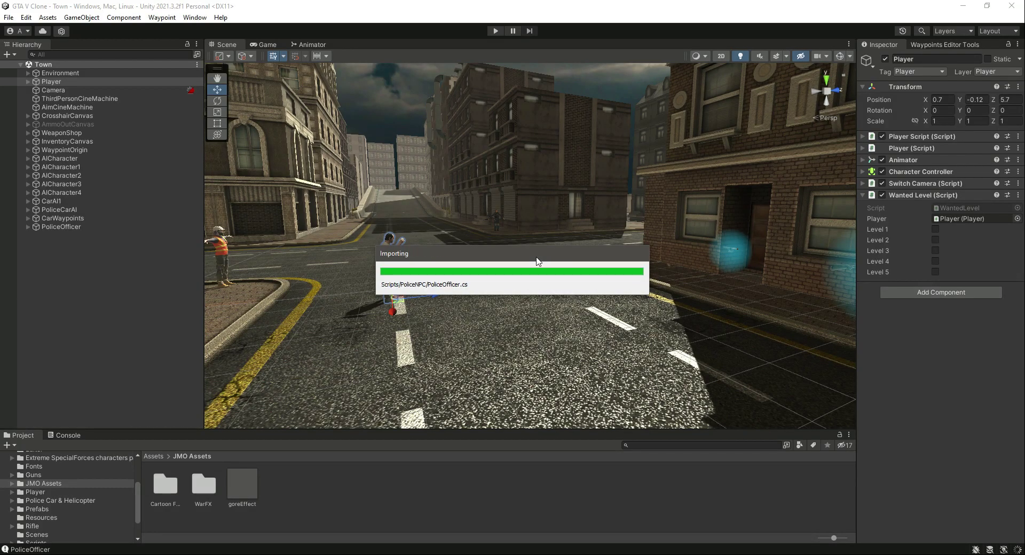
# Step: Play-test without the shootingRange line, shooting down the officer, then stop Play mode
pyautogui.click(492, 32)
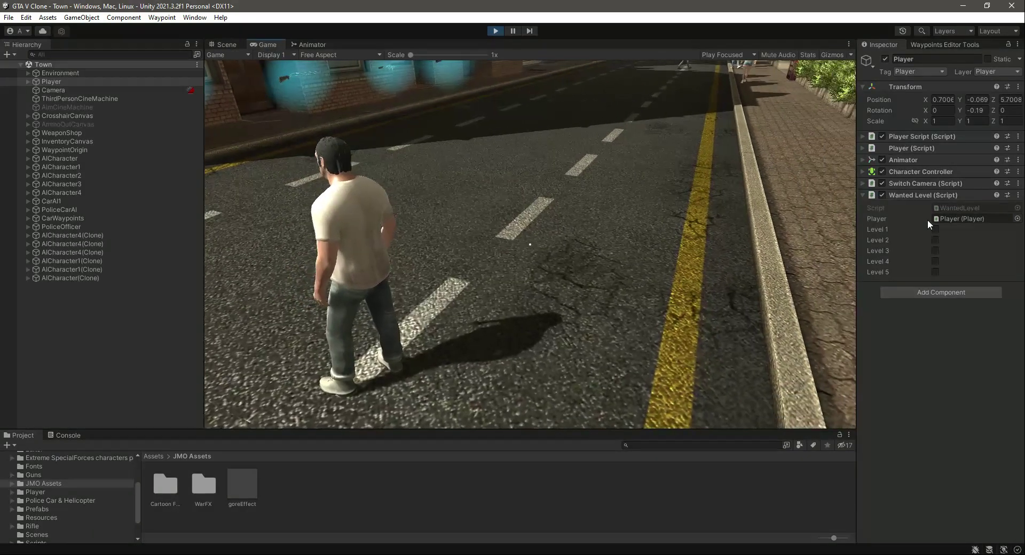
pyautogui.click(936, 229)
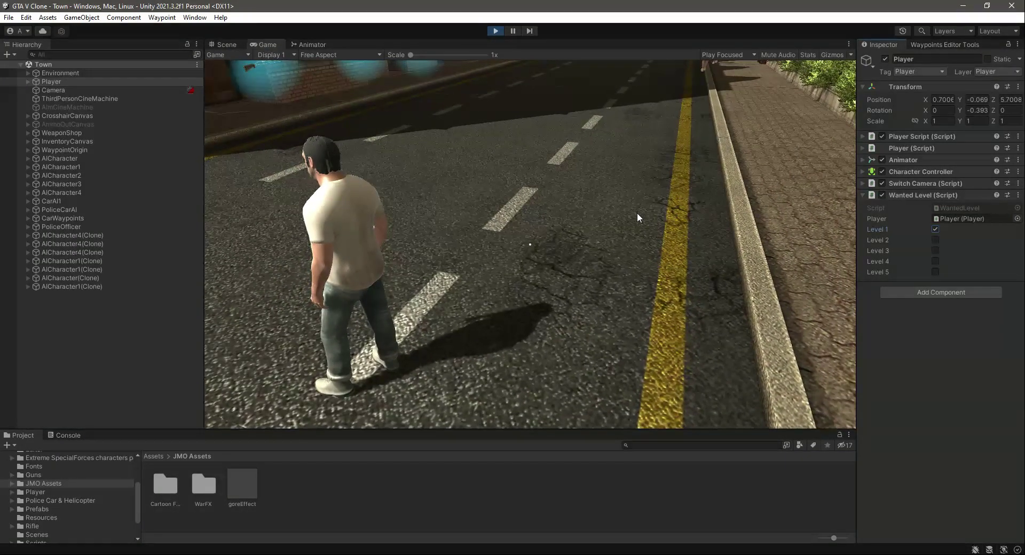
pyautogui.press('w')
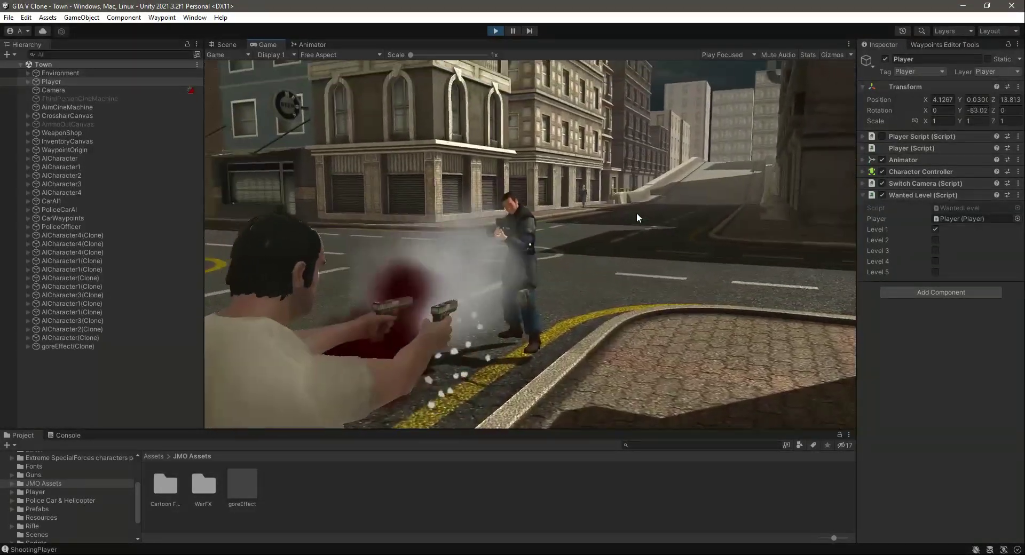
pyautogui.click(530, 244)
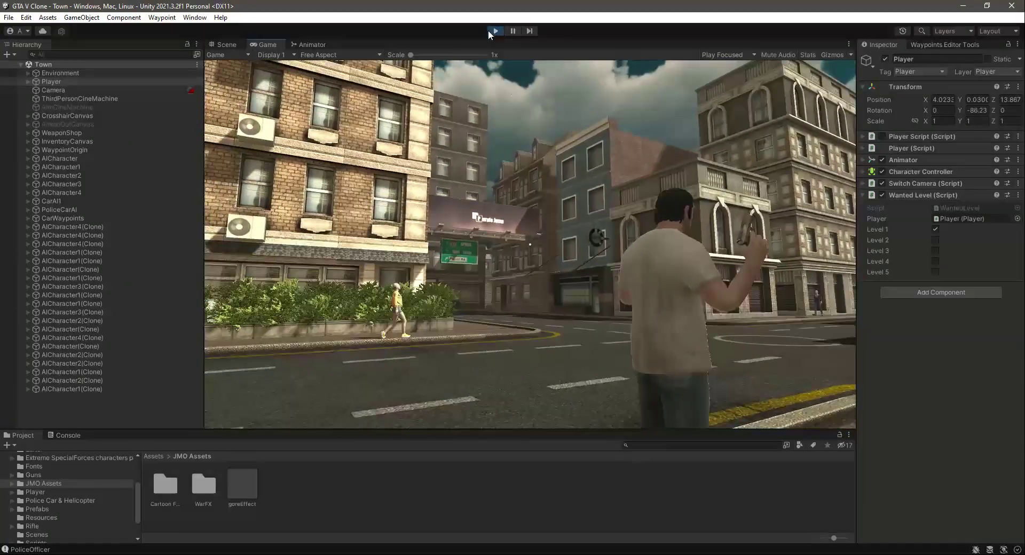
pyautogui.click(489, 31)
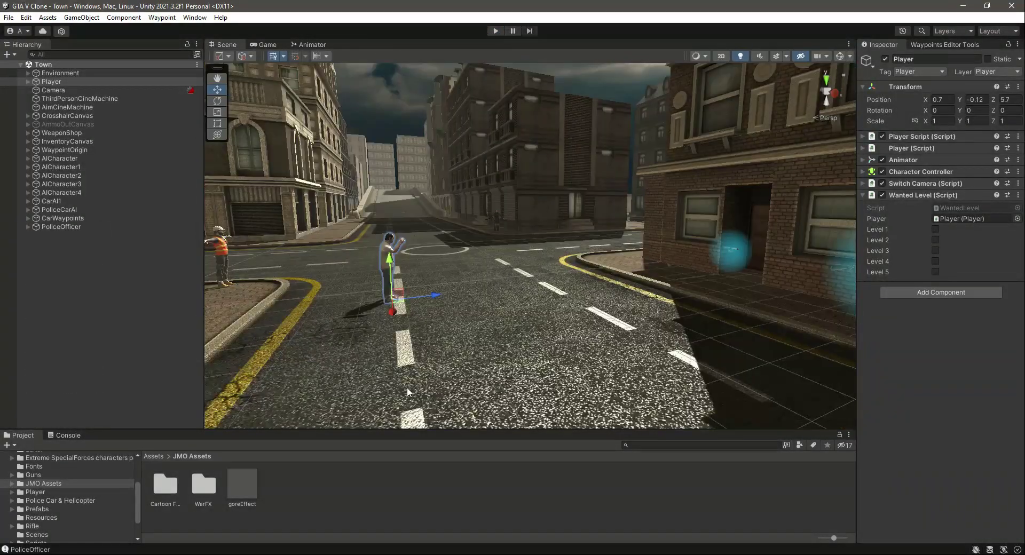
# Step: Undo the deletion to bring back 'shootingRange = 0f;' on line 170 and save PoliceOfficer.cs
pyautogui.hotkey('alt', 'Tab')
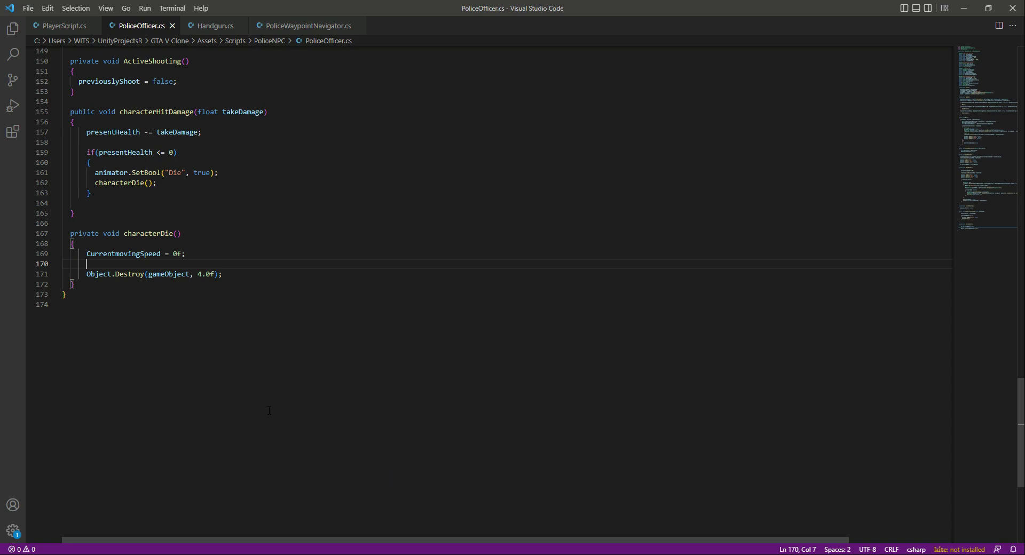
pyautogui.hotkey('ctrl', 'z')
pyautogui.click(184, 265)
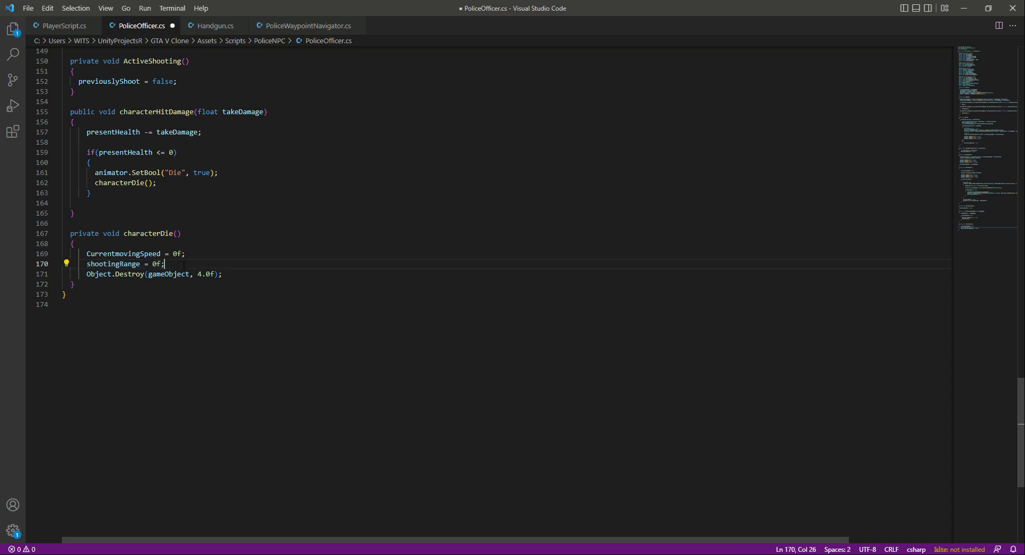
pyautogui.hotkey('ctrl', 's')
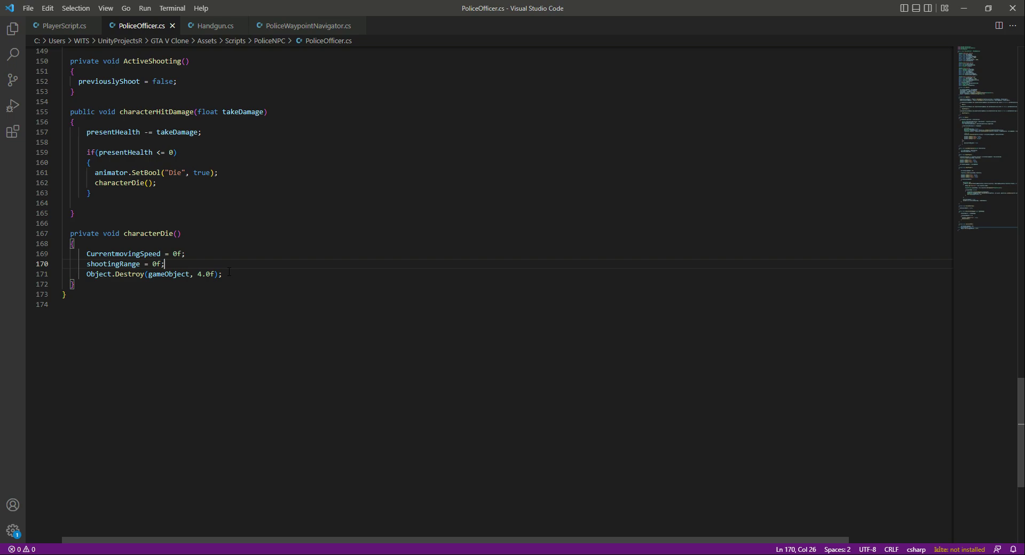
pyautogui.scroll(7, 229, 272)
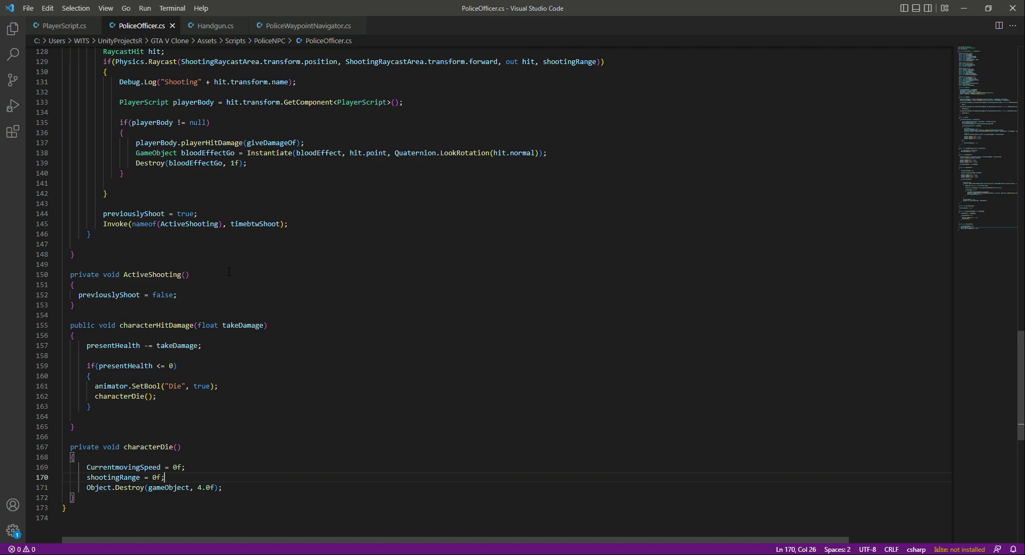
pyautogui.hotkey('alt', 'Tab')
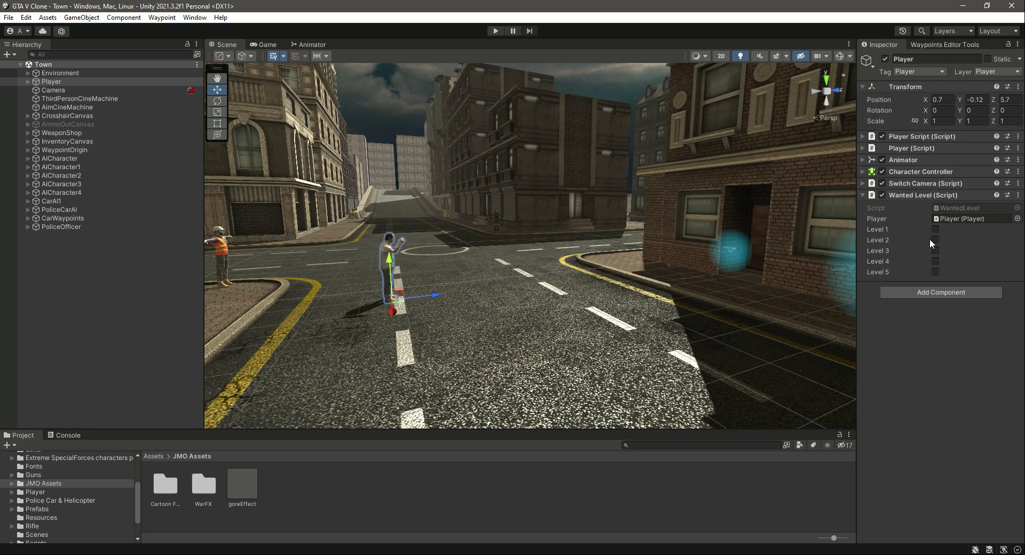
# Step: Locate the WantedLevel script from the Player's Wanted Level component
pyautogui.click(953, 209)
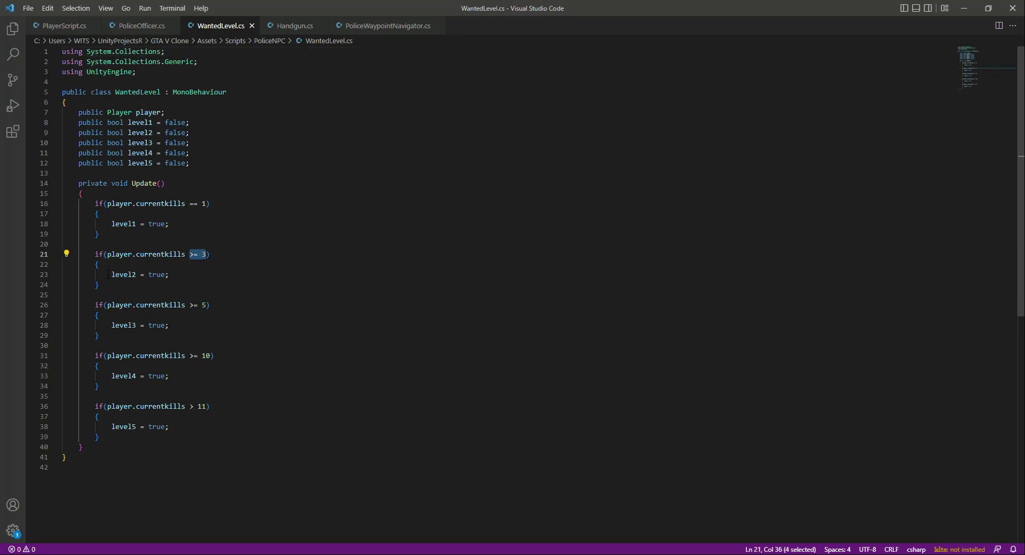
pyautogui.moveTo(109, 275); pyautogui.dragTo(168, 275)
pyautogui.click(176, 274)
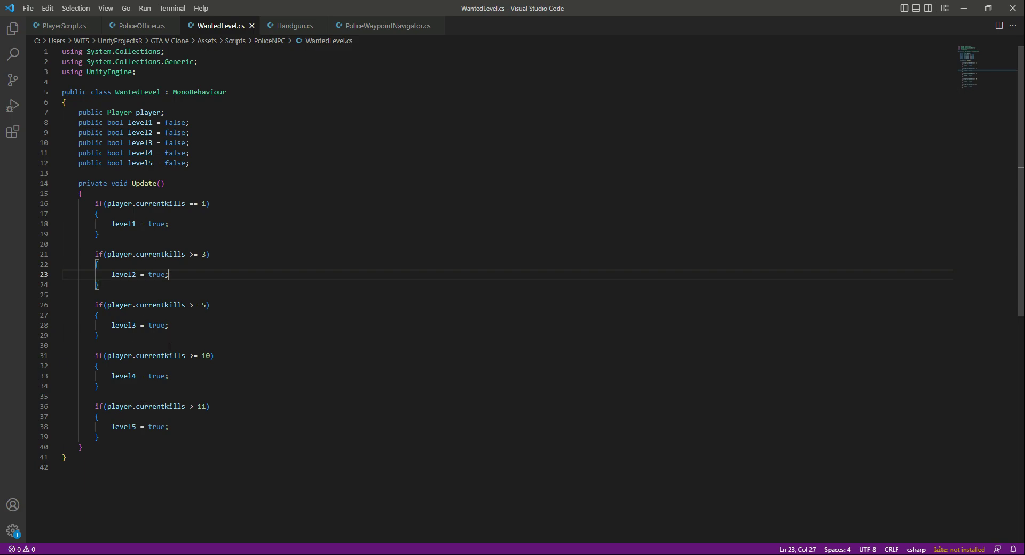
pyautogui.click(249, 316)
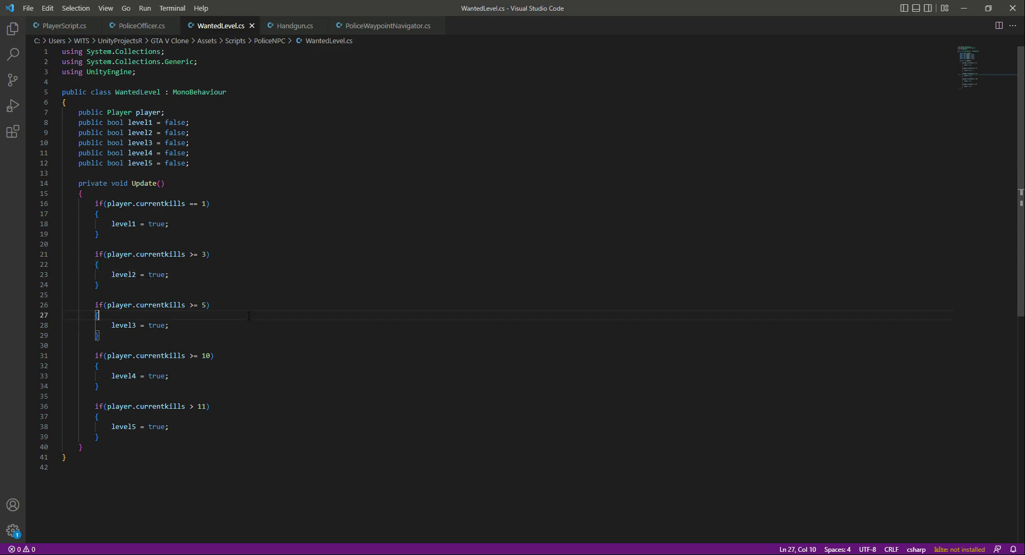